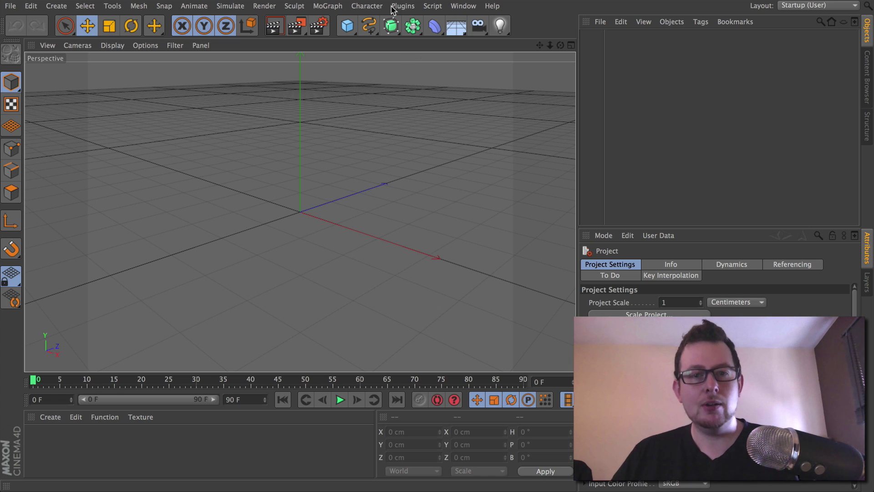
Step: Add a Plane, rotate it about 90° to stand upright, and stretch it taller
{"action": "left_click", "coordinate": [347, 25]}
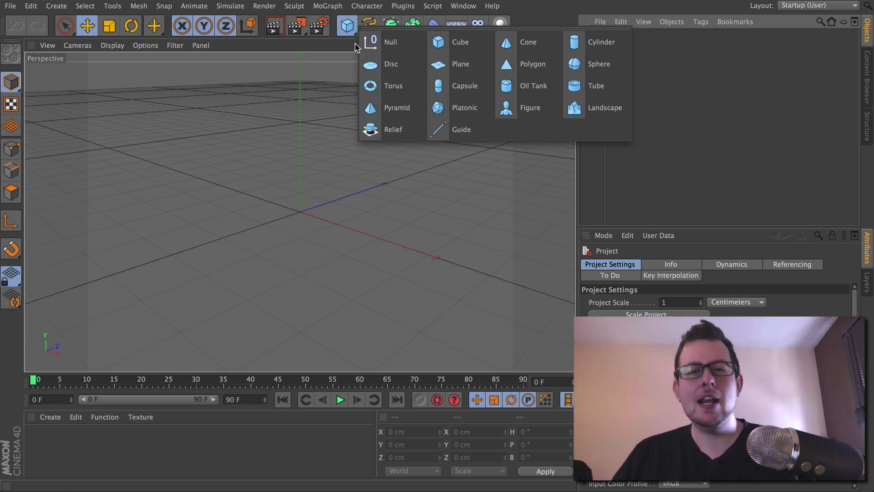
{"action": "left_click", "coordinate": [461, 69]}
{"action": "left_click", "coordinate": [131, 25]}
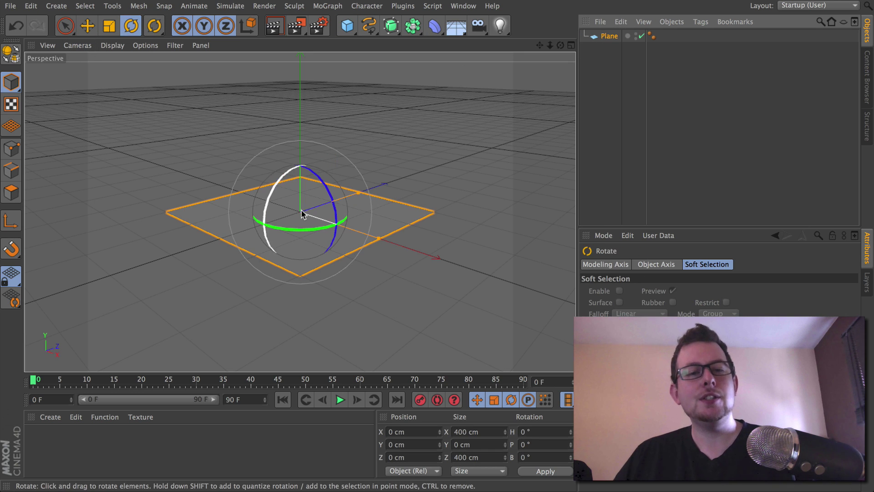
{"action": "left_click_drag", "start_coordinate": [285, 175], "coordinate": [267, 245]}
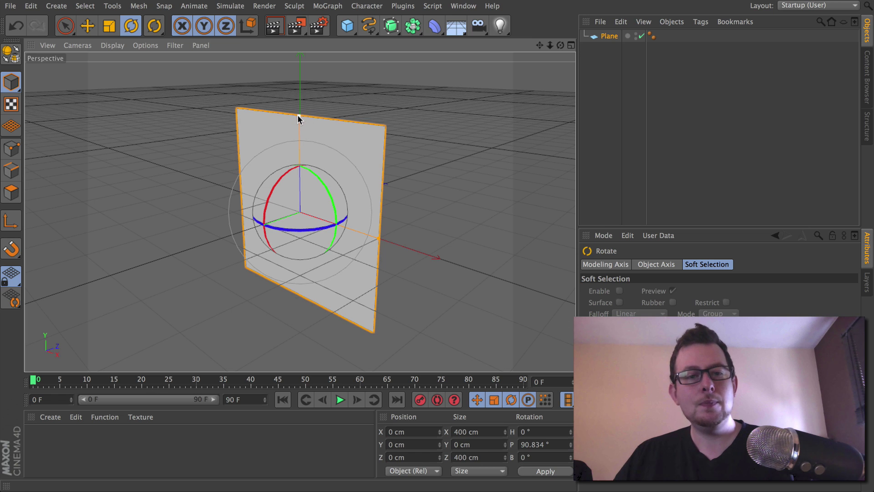
{"action": "left_click_drag", "start_coordinate": [298, 117], "coordinate": [296, 91]}
Step: Create material Mat with Color and Specular off and only Luminance enabled
{"action": "double_click", "coordinate": [48, 441]}
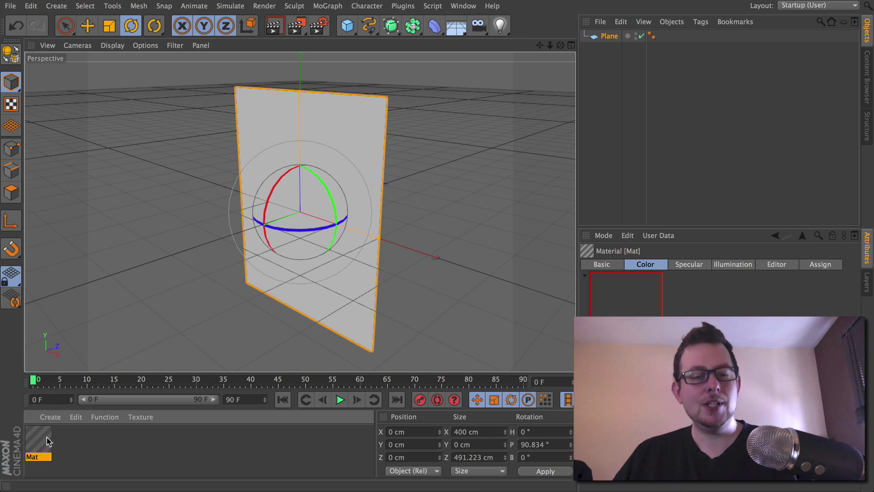
{"action": "double_click", "coordinate": [47, 441]}
{"action": "left_click_drag", "start_coordinate": [286, 59], "coordinate": [311, 40]}
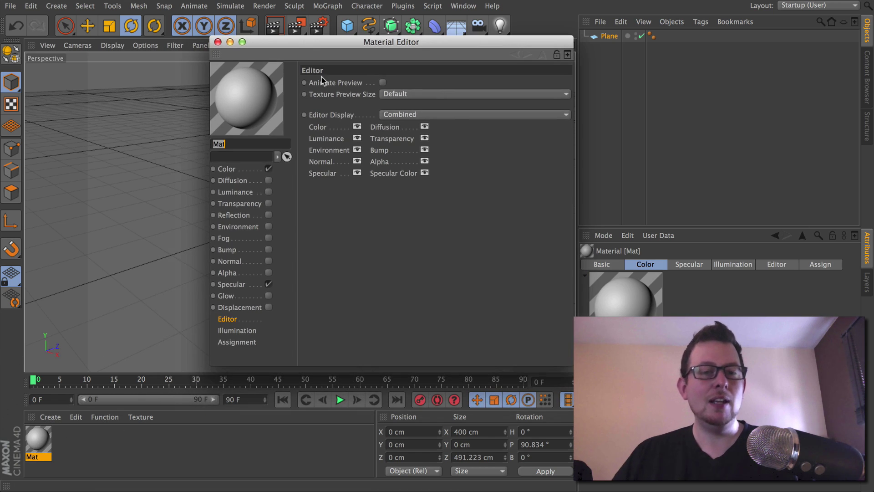
{"action": "left_click", "coordinate": [268, 169]}
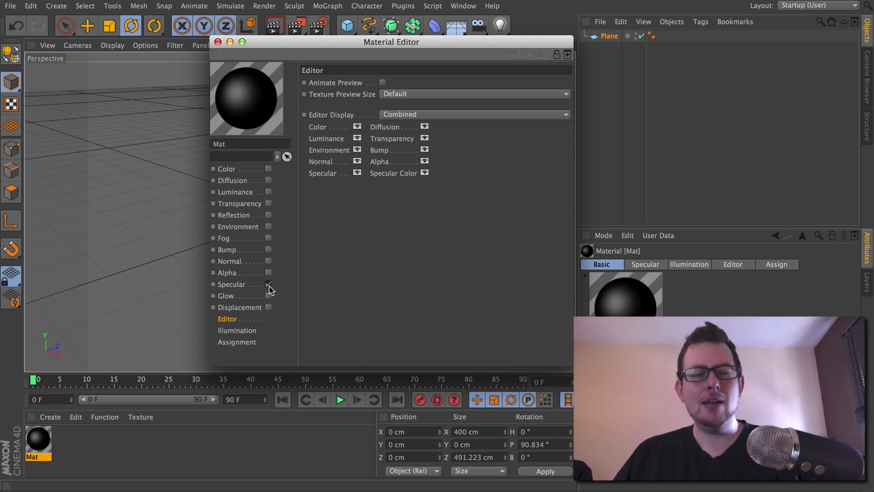
{"action": "left_click", "coordinate": [269, 285]}
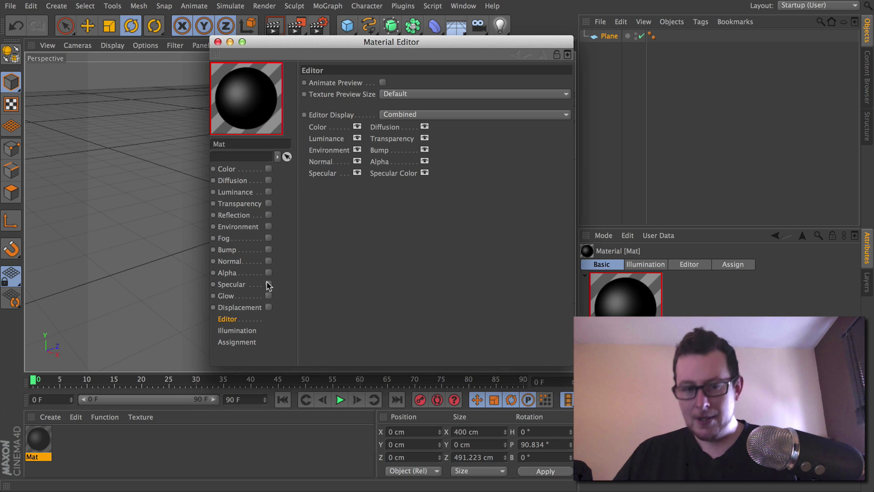
{"action": "left_click", "coordinate": [236, 193]}
{"action": "left_click", "coordinate": [269, 192]}
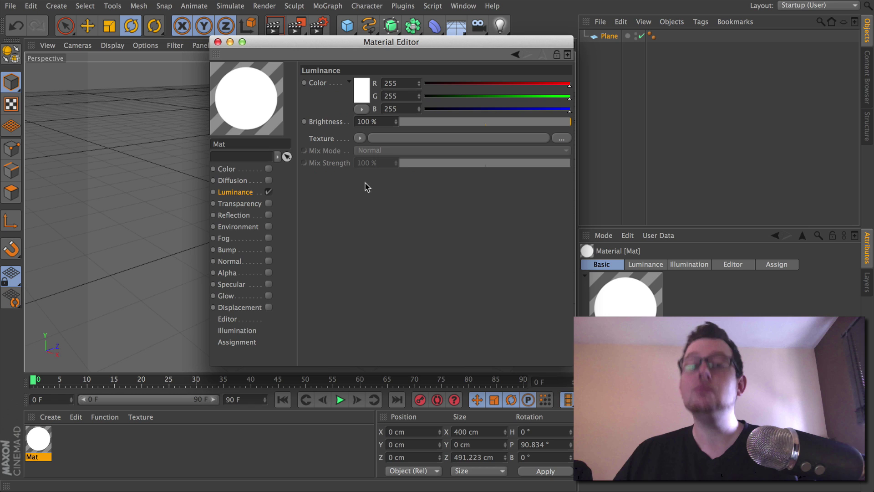
Step: Load Tree.psd from the Desktop as Mat's Luminance texture
{"action": "left_click", "coordinate": [562, 138]}
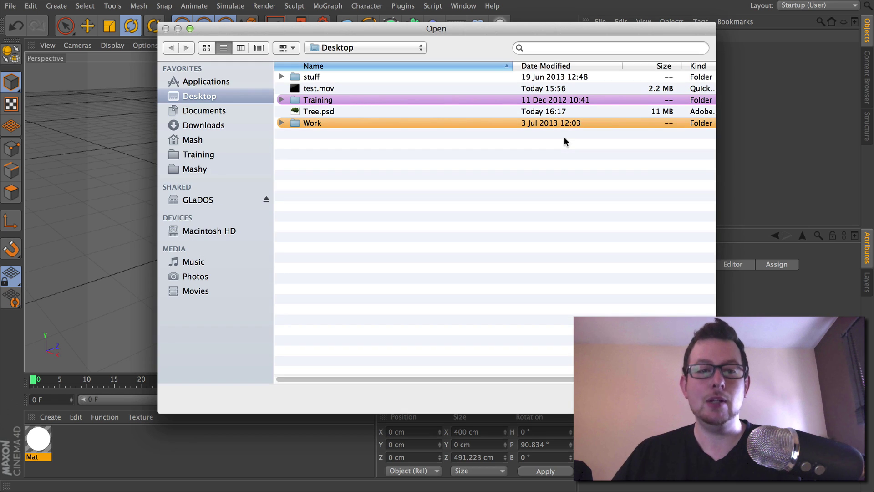
{"action": "left_click", "coordinate": [322, 112]}
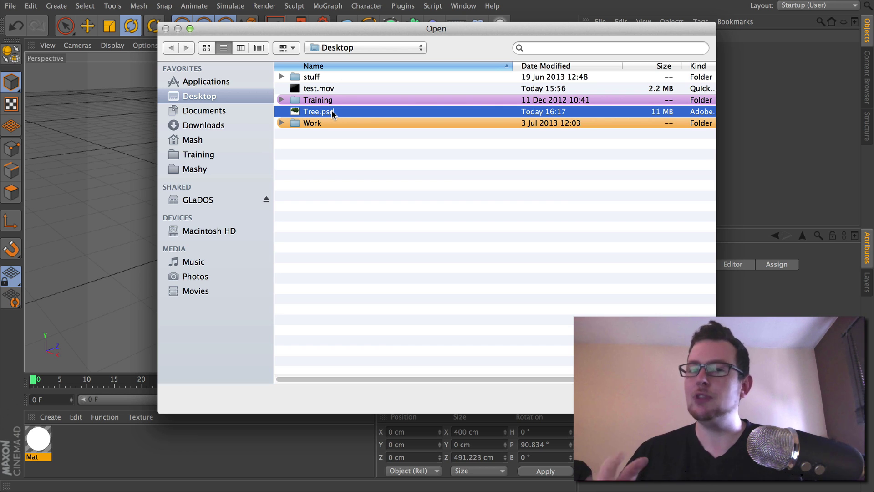
{"action": "double_click", "coordinate": [332, 111]}
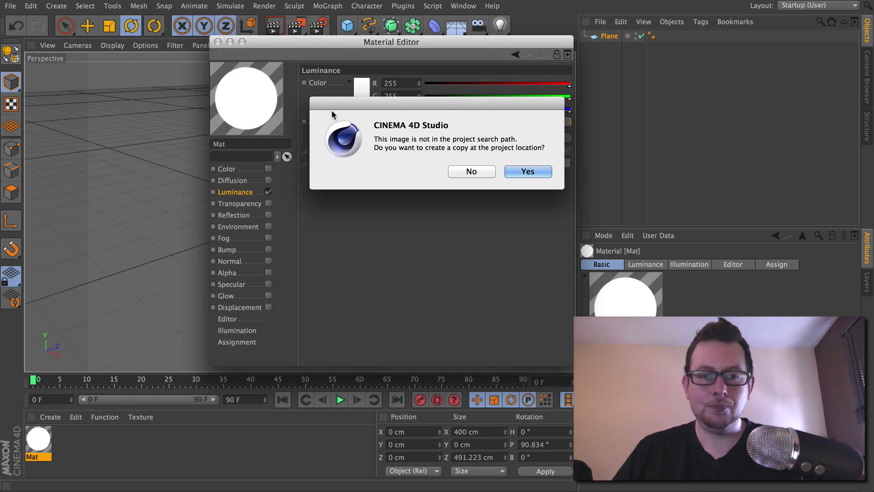
Step: Decline copying Tree.psd, then inspect its RGB channels and Layer 0 in Photoshop
{"action": "left_click", "coordinate": [469, 172]}
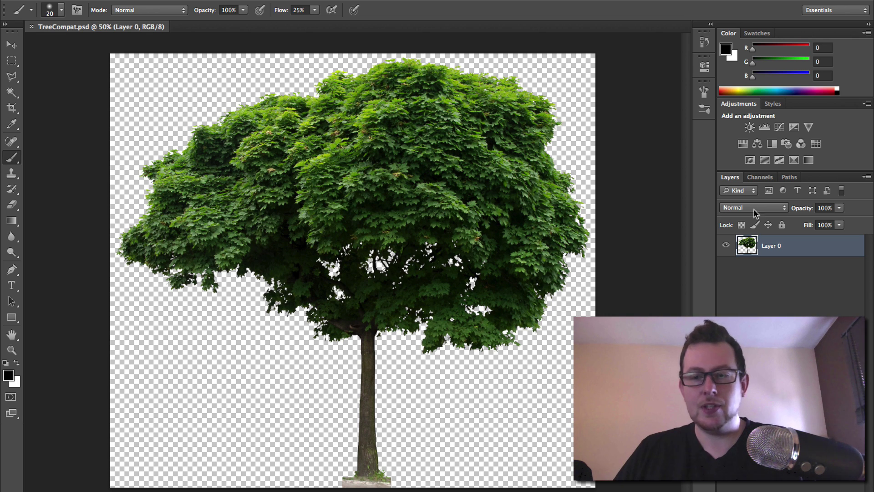
{"action": "left_click", "coordinate": [760, 178]}
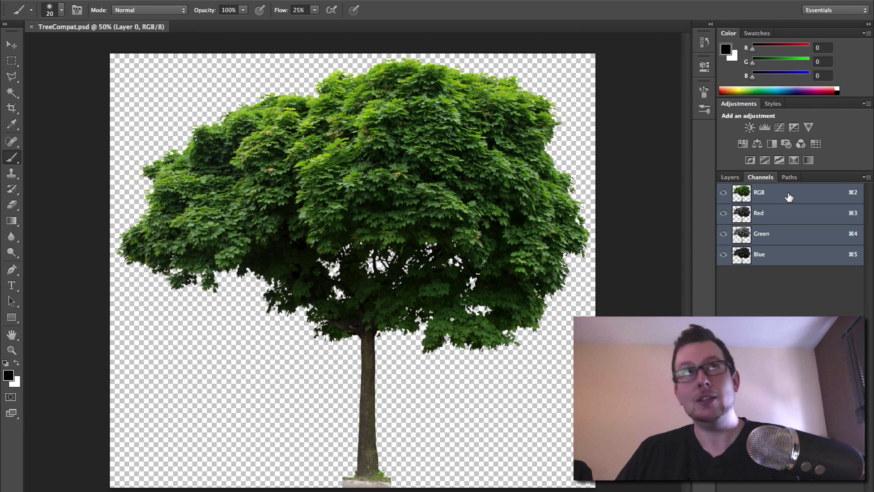
{"action": "left_click", "coordinate": [730, 177]}
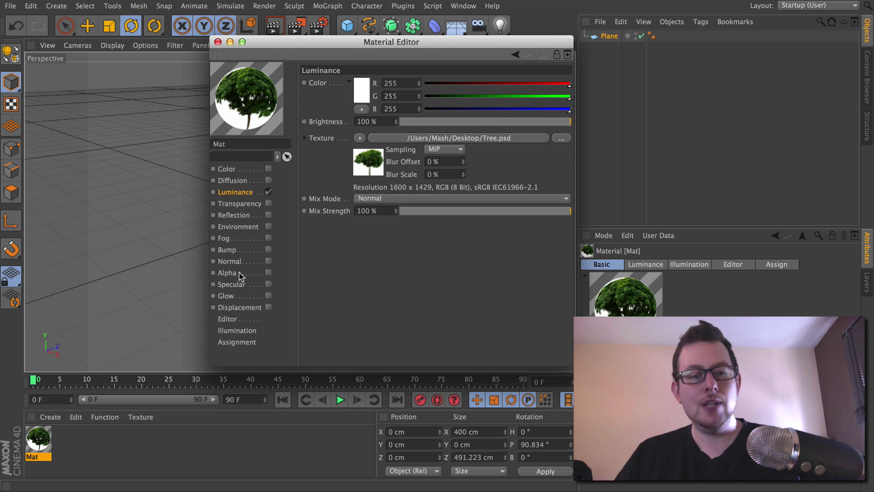
Step: Enable Mat's Alpha channel and load Tree.psd as its texture without copying it
{"action": "left_click", "coordinate": [230, 274]}
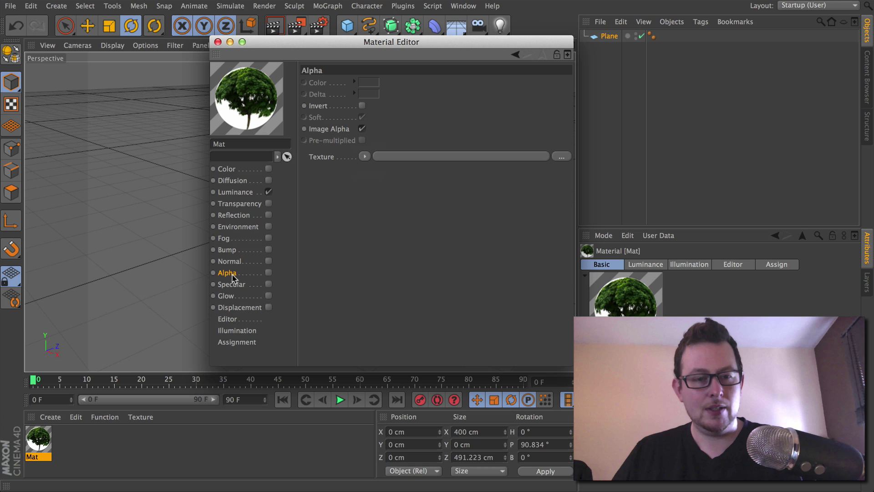
{"action": "left_click", "coordinate": [268, 273]}
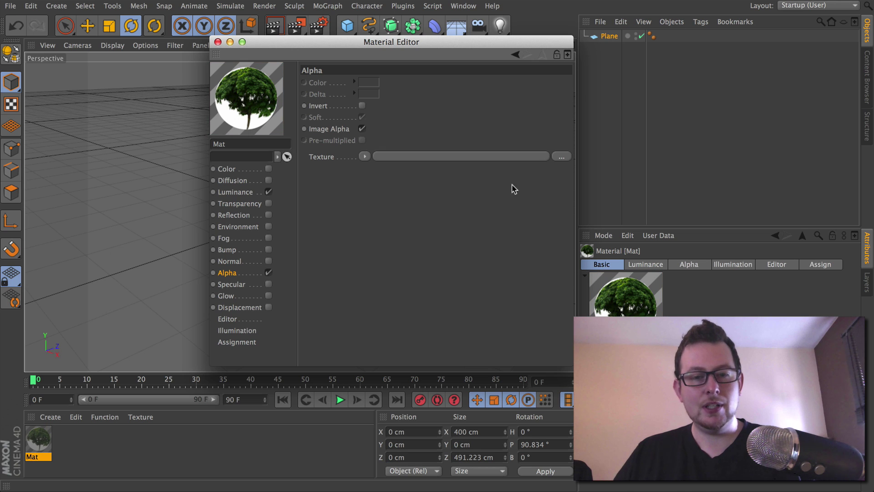
{"action": "left_click", "coordinate": [561, 157]}
{"action": "left_click", "coordinate": [313, 116]}
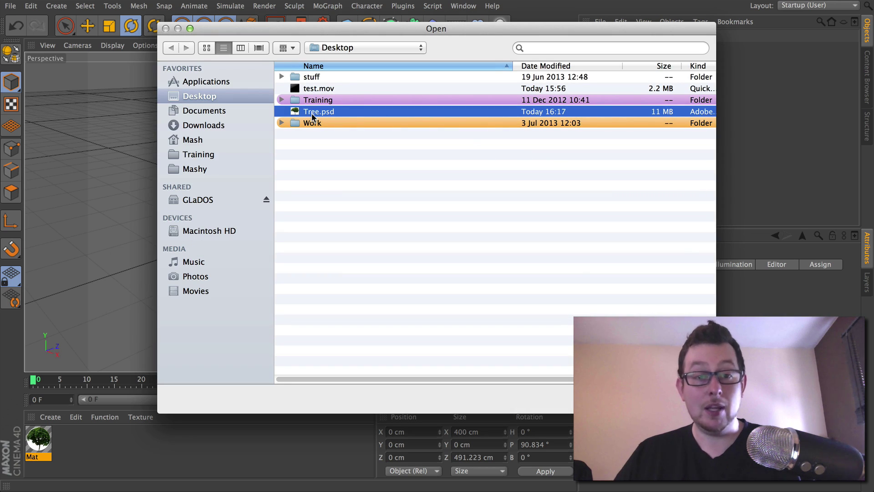
{"action": "double_click", "coordinate": [312, 114]}
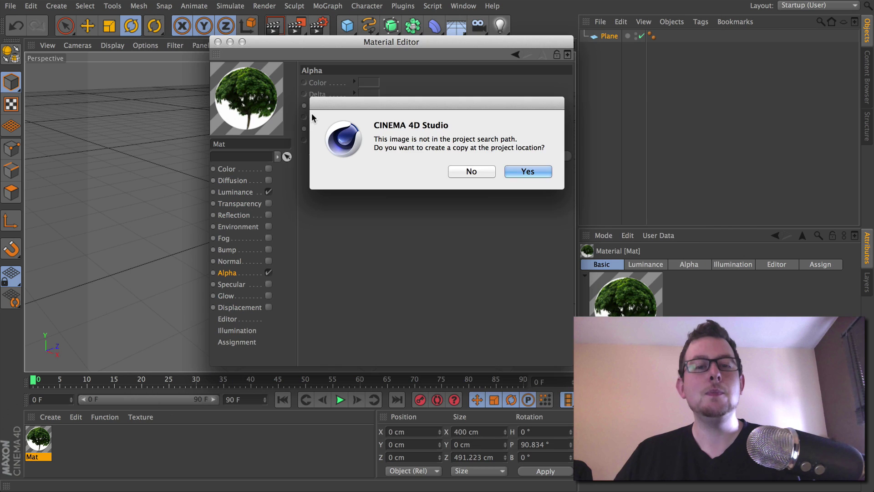
{"action": "left_click", "coordinate": [472, 172]}
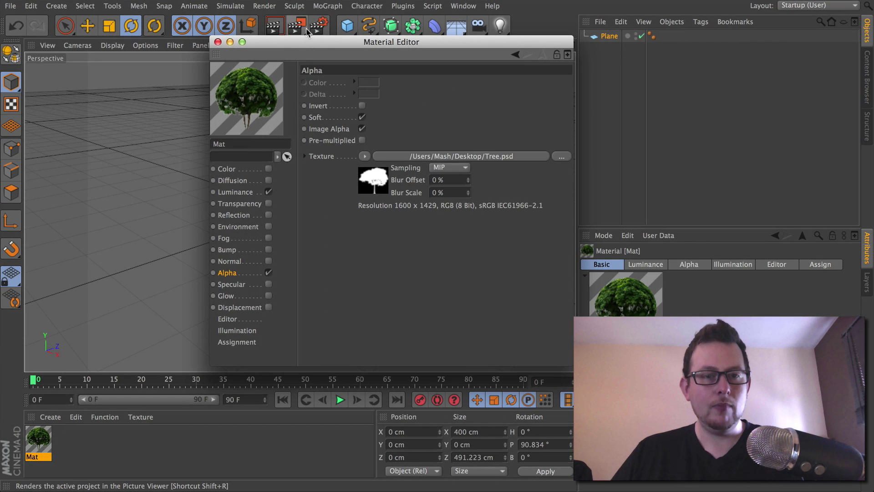
Step: Drop Mat onto the Plane, orbit to look down on it, and render the view
{"action": "left_click_drag", "start_coordinate": [290, 45], "coordinate": [559, 108]}
{"action": "left_click_drag", "start_coordinate": [527, 153], "coordinate": [326, 124]}
{"action": "left_click", "coordinate": [339, 147]}
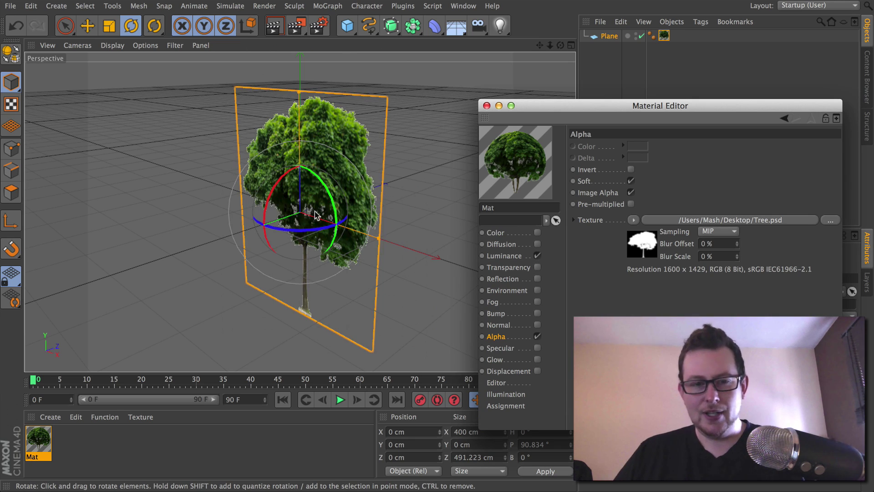
{"action": "scroll", "coordinate": [301, 227], "scroll_direction": "up", "scroll_amount": 10}
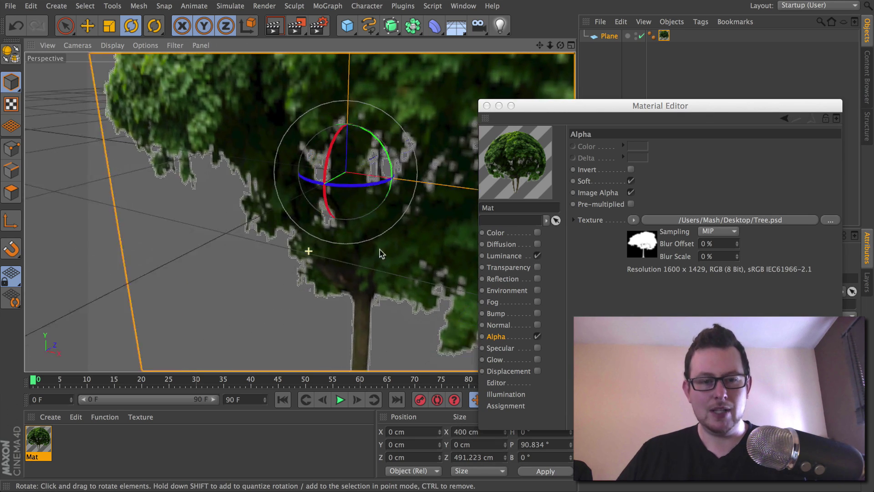
{"action": "left_click_drag", "start_coordinate": [445, 201], "coordinate": [380, 228], "text": "alt"}
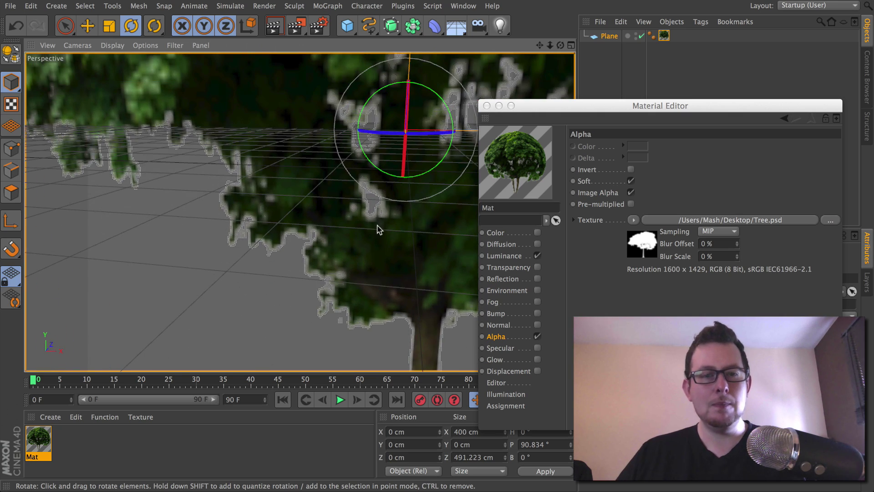
{"action": "left_click", "coordinate": [275, 28]}
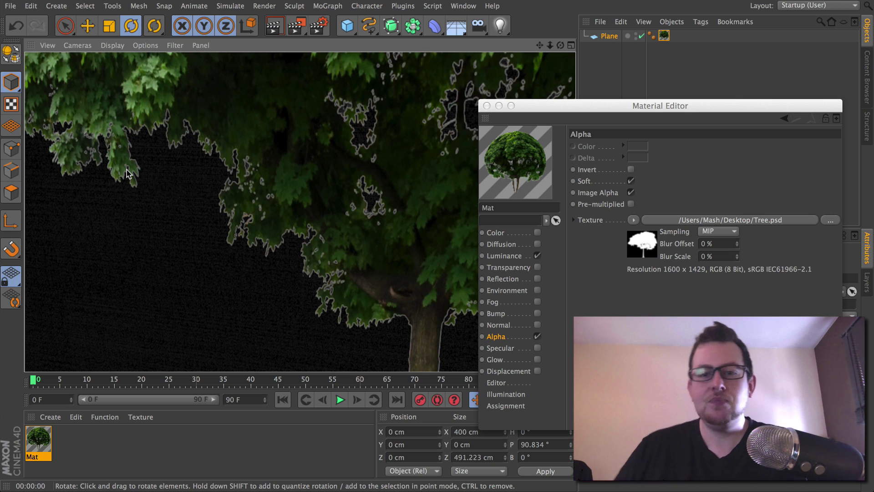
{"action": "key", "text": "super+Tab"}
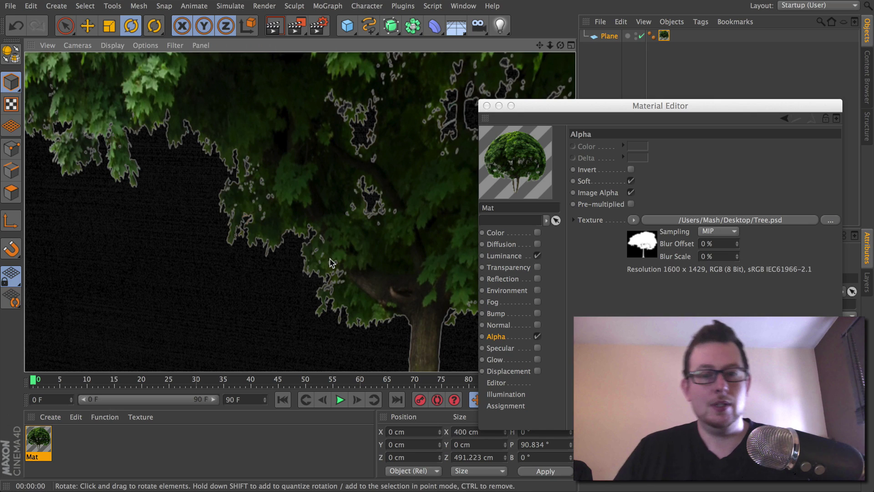
Step: Open the bitmap shader settings of Mat's Luminance texture, Tree.psd
{"action": "left_click_drag", "start_coordinate": [619, 108], "coordinate": [505, 106]}
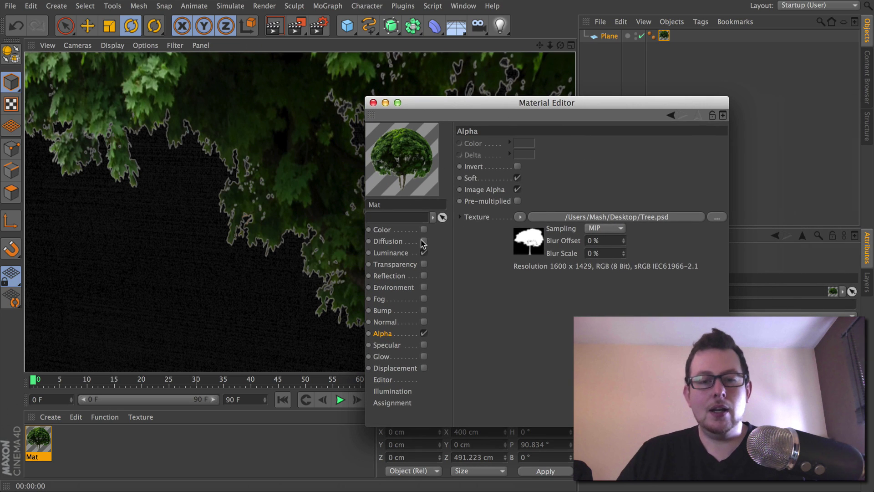
{"action": "left_click", "coordinate": [391, 253]}
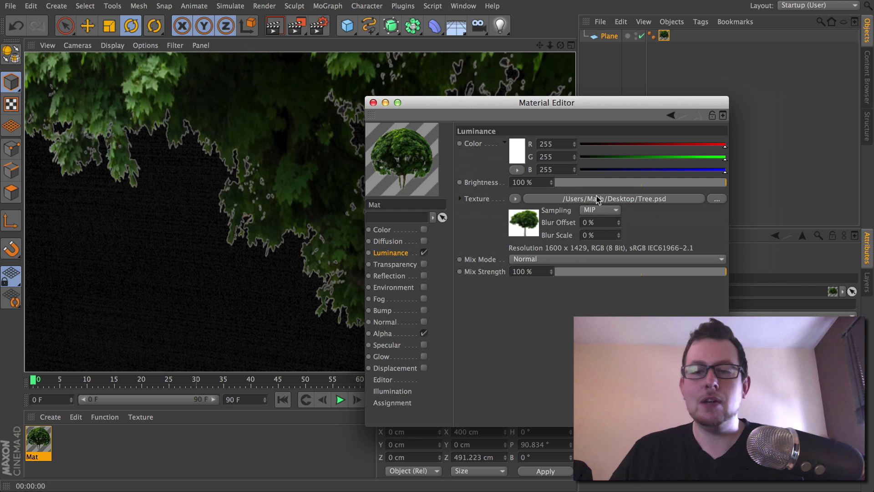
{"action": "left_click_drag", "start_coordinate": [546, 103], "coordinate": [352, 81]}
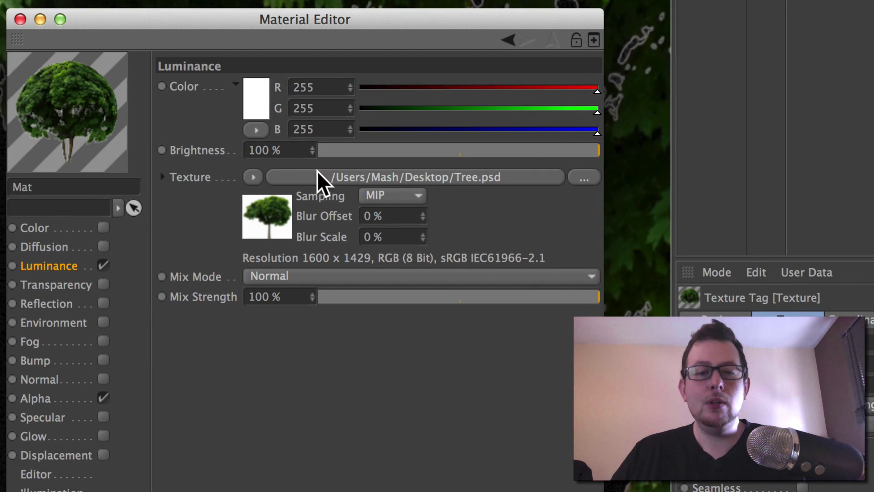
{"action": "left_click", "coordinate": [444, 177]}
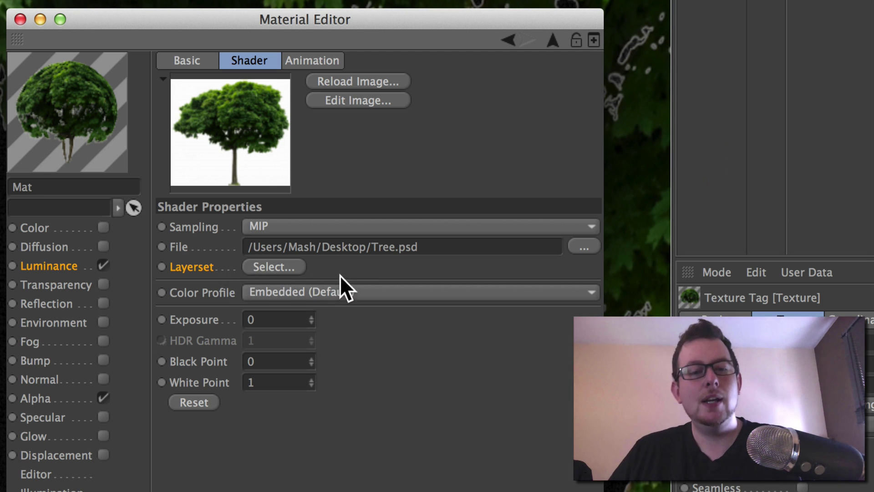
Step: Choose Layer 0 as the Tree.psd layerset for the Luminance texture
{"action": "left_click", "coordinate": [268, 266]}
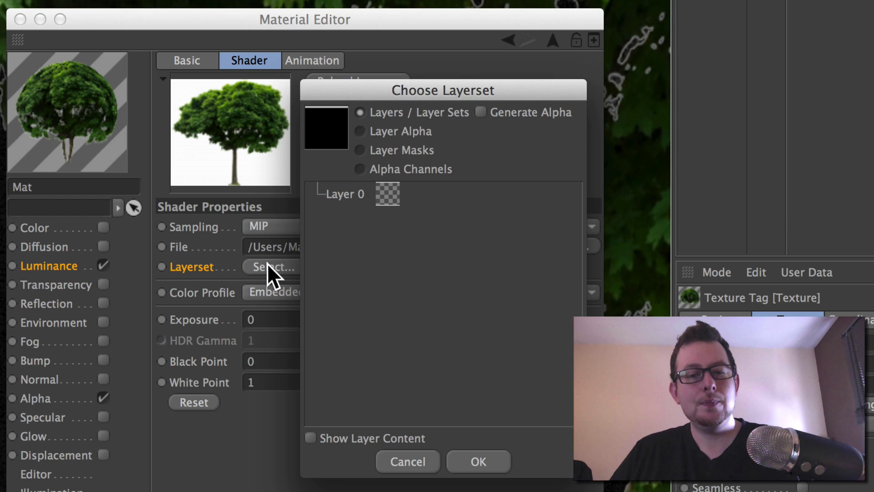
{"action": "left_click_drag", "start_coordinate": [402, 81], "coordinate": [442, 69]}
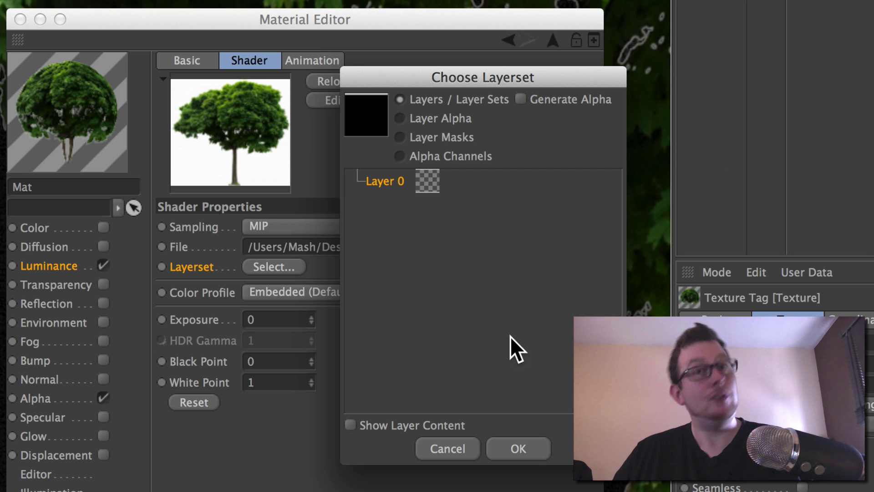
{"action": "left_click", "coordinate": [519, 450]}
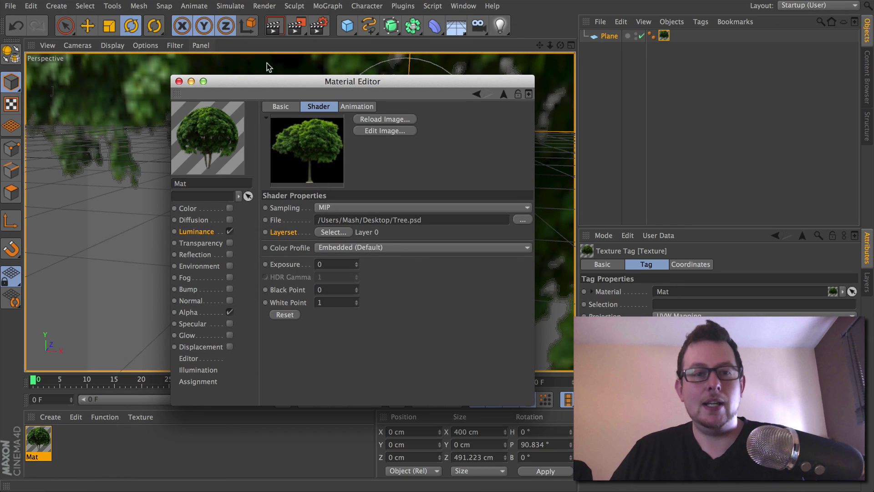
Step: Move the Material Editor aside and re-render to show the tree on black without halo
{"action": "left_click_drag", "start_coordinate": [278, 82], "coordinate": [607, 282]}
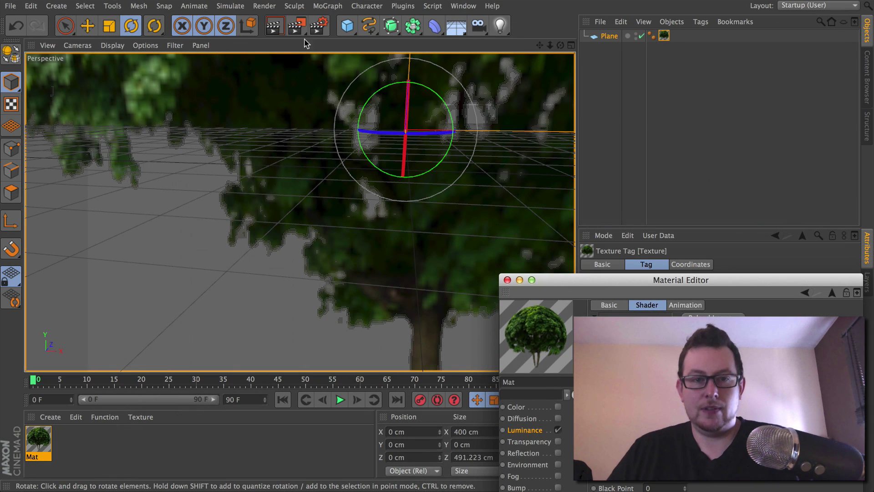
{"action": "left_click", "coordinate": [273, 27]}
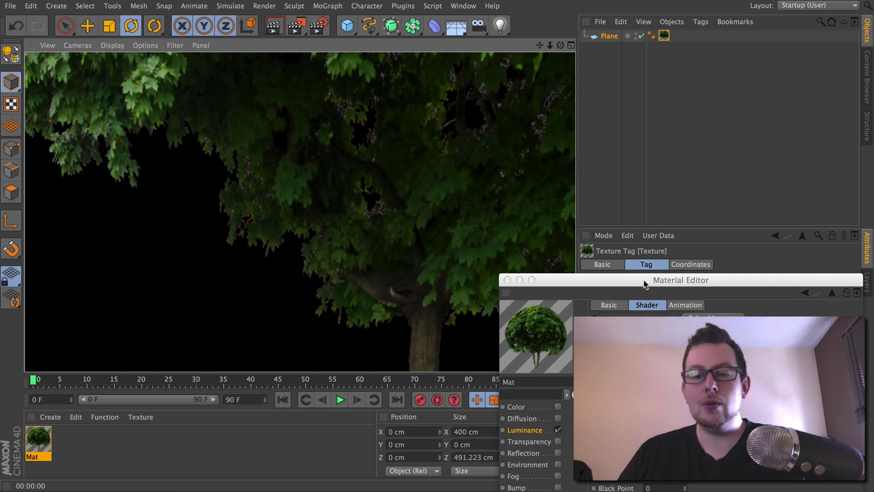
Step: Check the Alpha channel, close the Material Editor, zoom out, and render with Ctrl+R
{"action": "left_click_drag", "start_coordinate": [646, 282], "coordinate": [360, 94]}
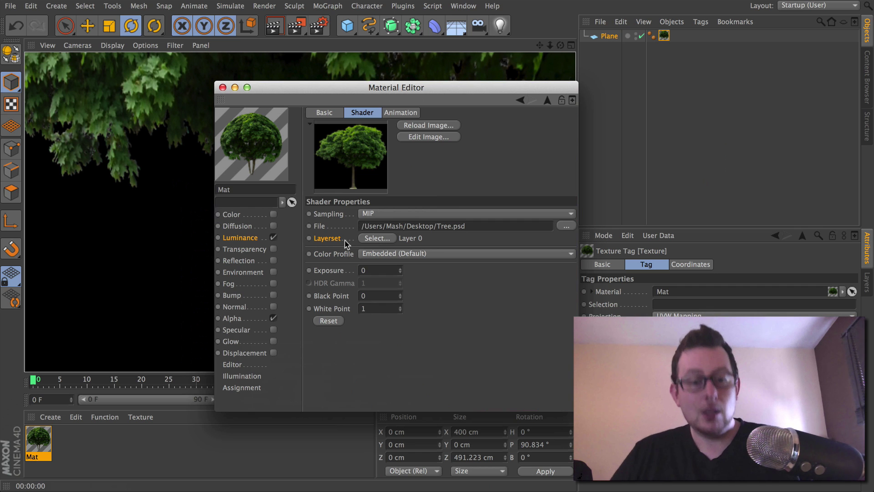
{"action": "left_click", "coordinate": [245, 320]}
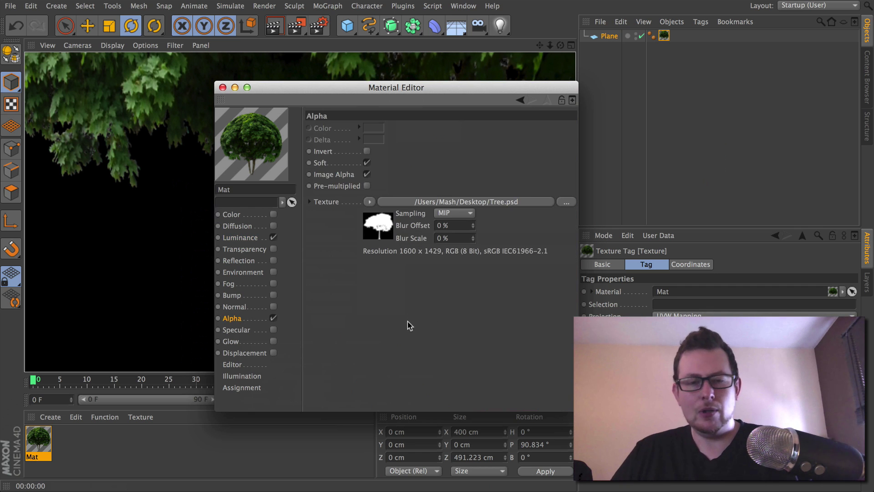
{"action": "left_click", "coordinate": [222, 87]}
{"action": "scroll", "coordinate": [341, 178], "scroll_direction": "down", "scroll_amount": 5}
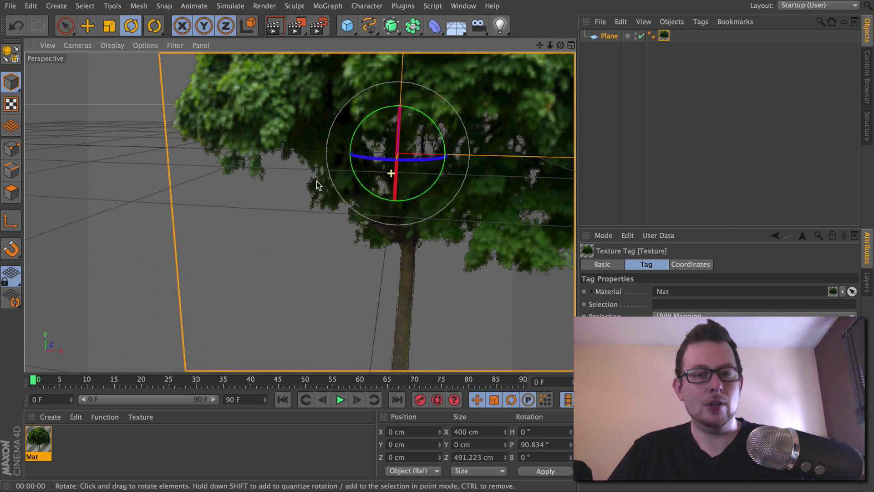
{"action": "key", "text": "ctrl+r"}
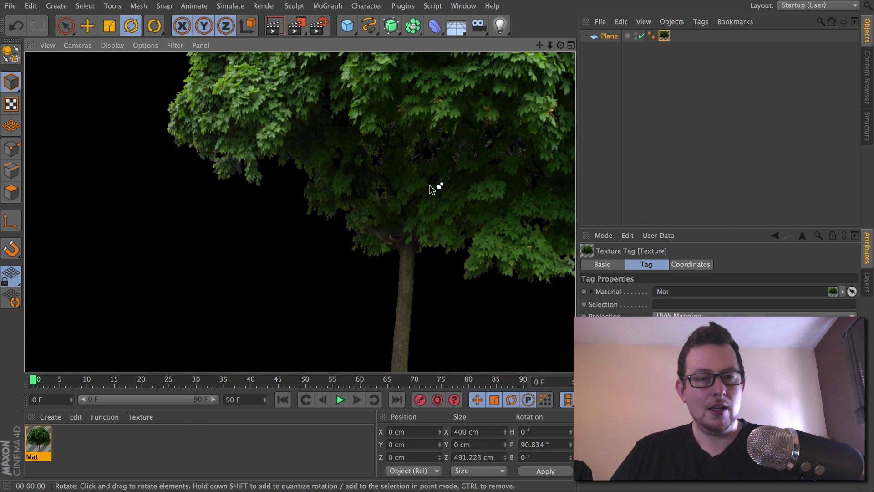